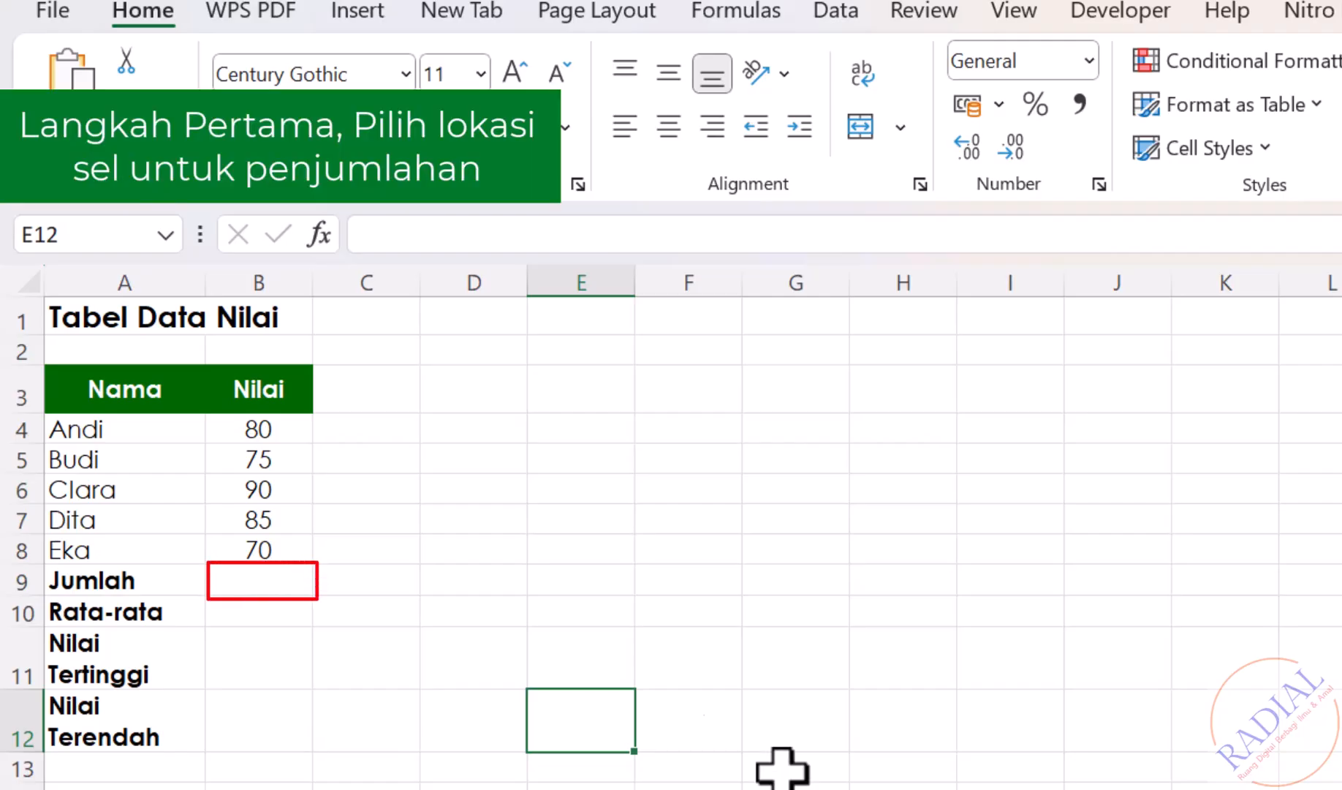
- Total the scores beside Jumlah by entering =SUM(B4:B8) in cell B9, and make the result bold
{"action": "left_click", "coordinate": [274, 582]}
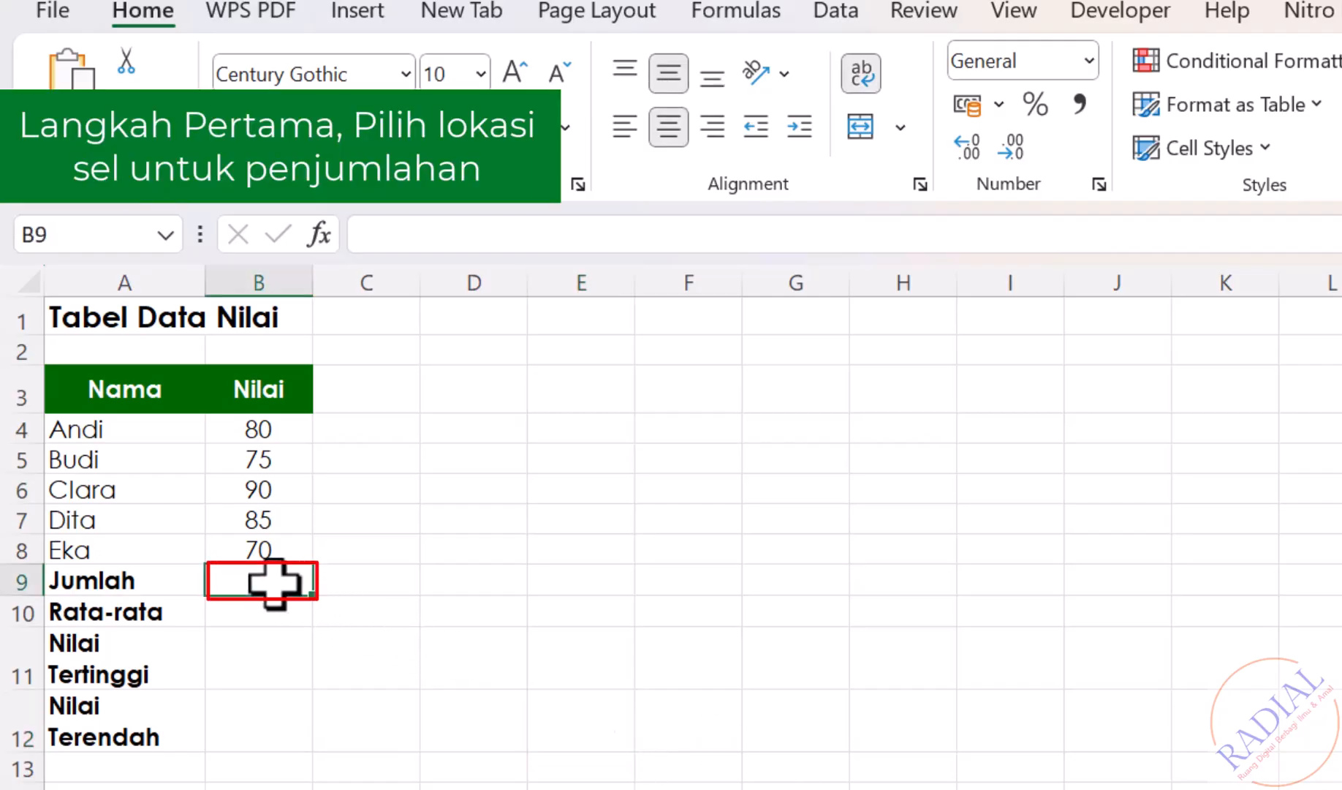
{"action": "type", "text": "=SUM("}
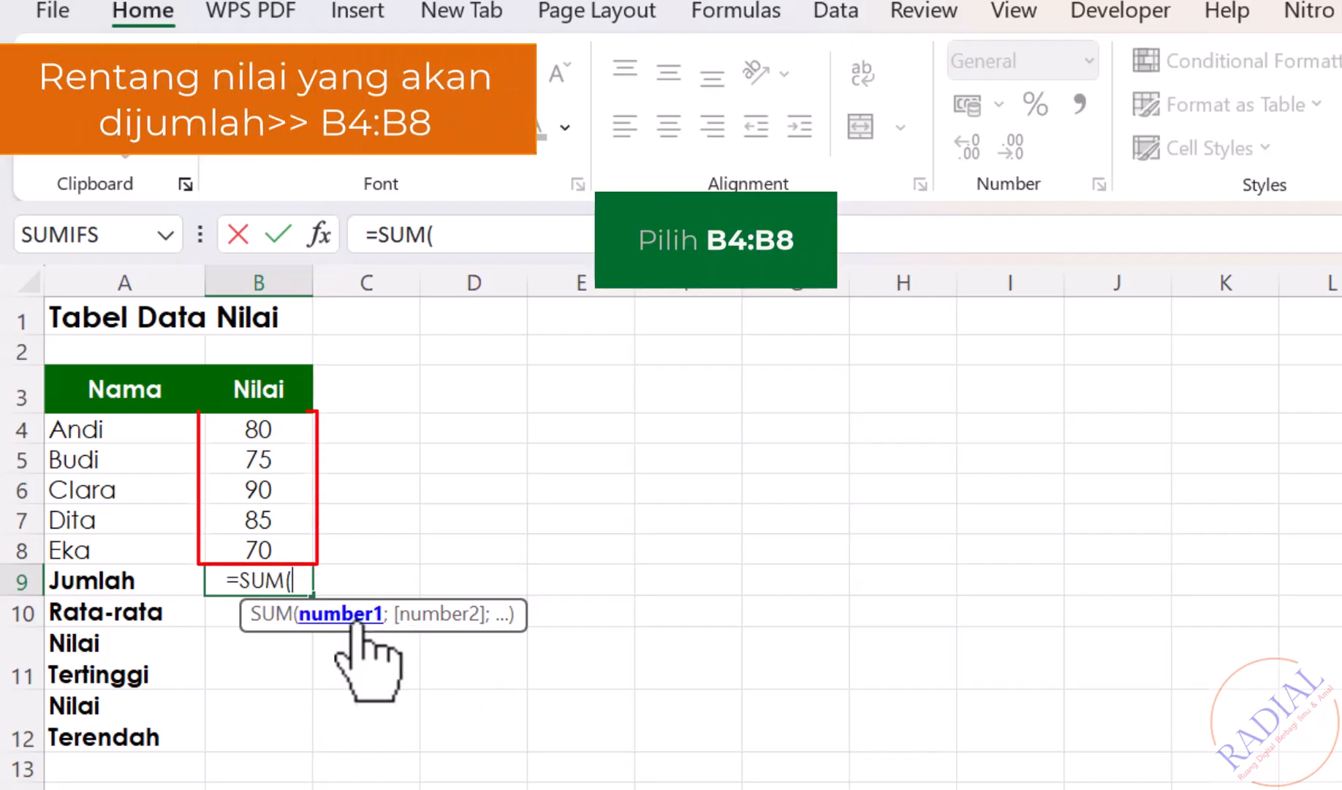
{"action": "left_click_drag", "start_coordinate": [285, 433], "coordinate": [276, 546]}
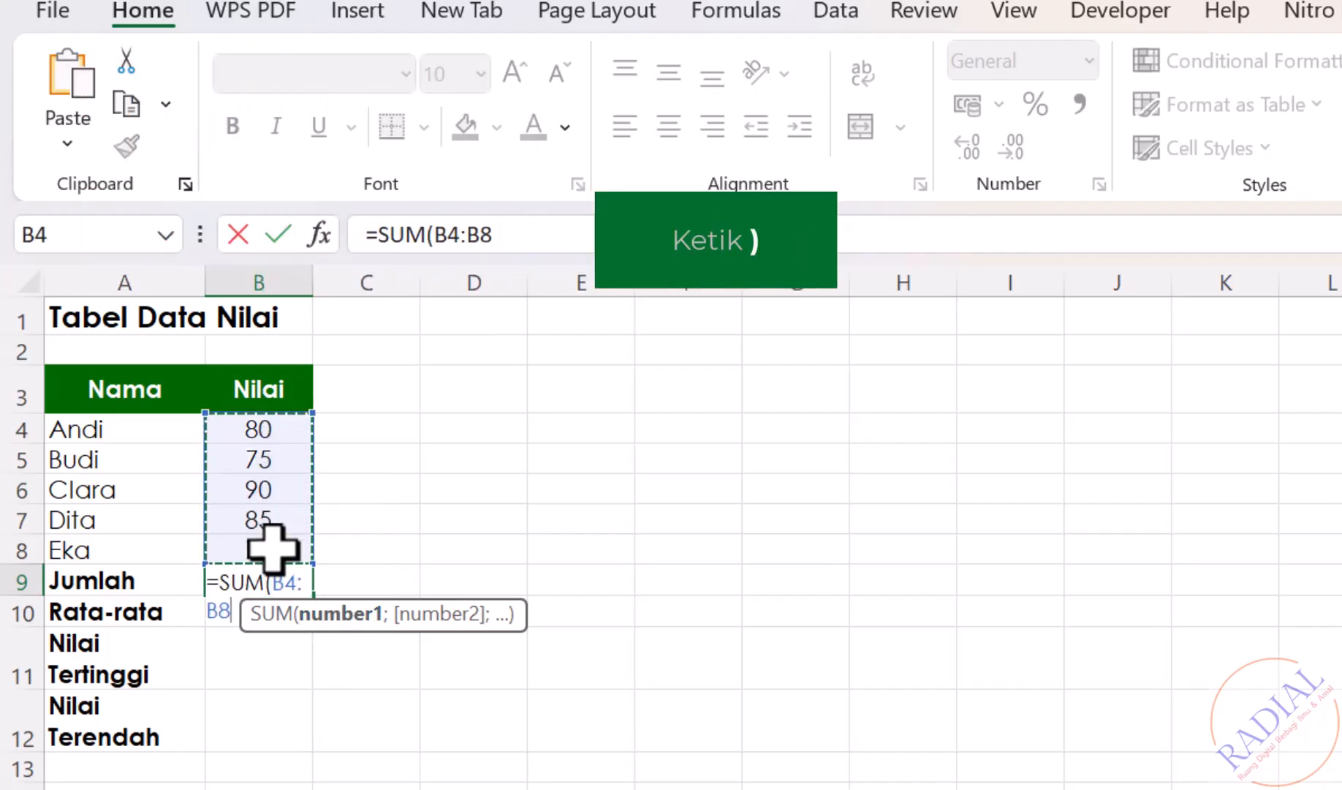
{"action": "type", "text": ")"}
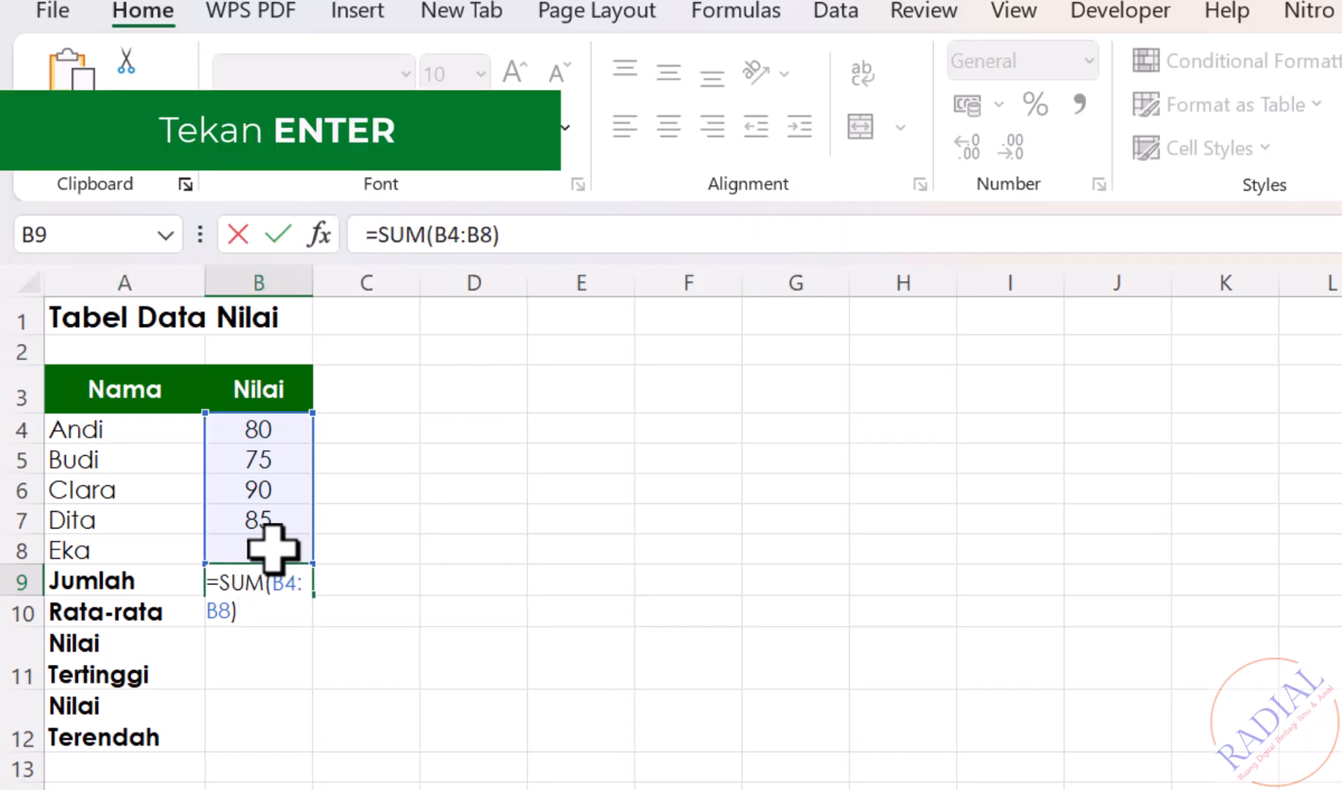
{"action": "key", "text": "Return"}
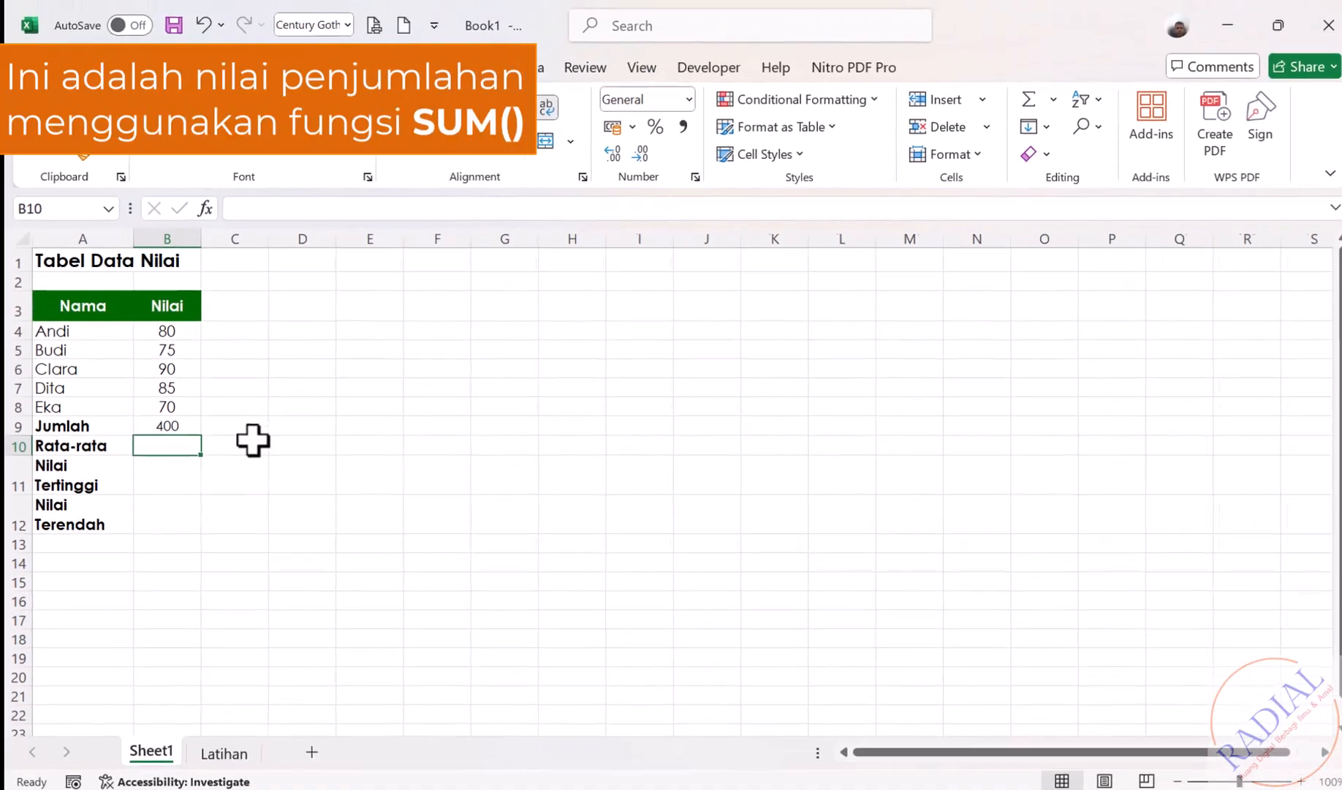
{"action": "left_click", "coordinate": [186, 423]}
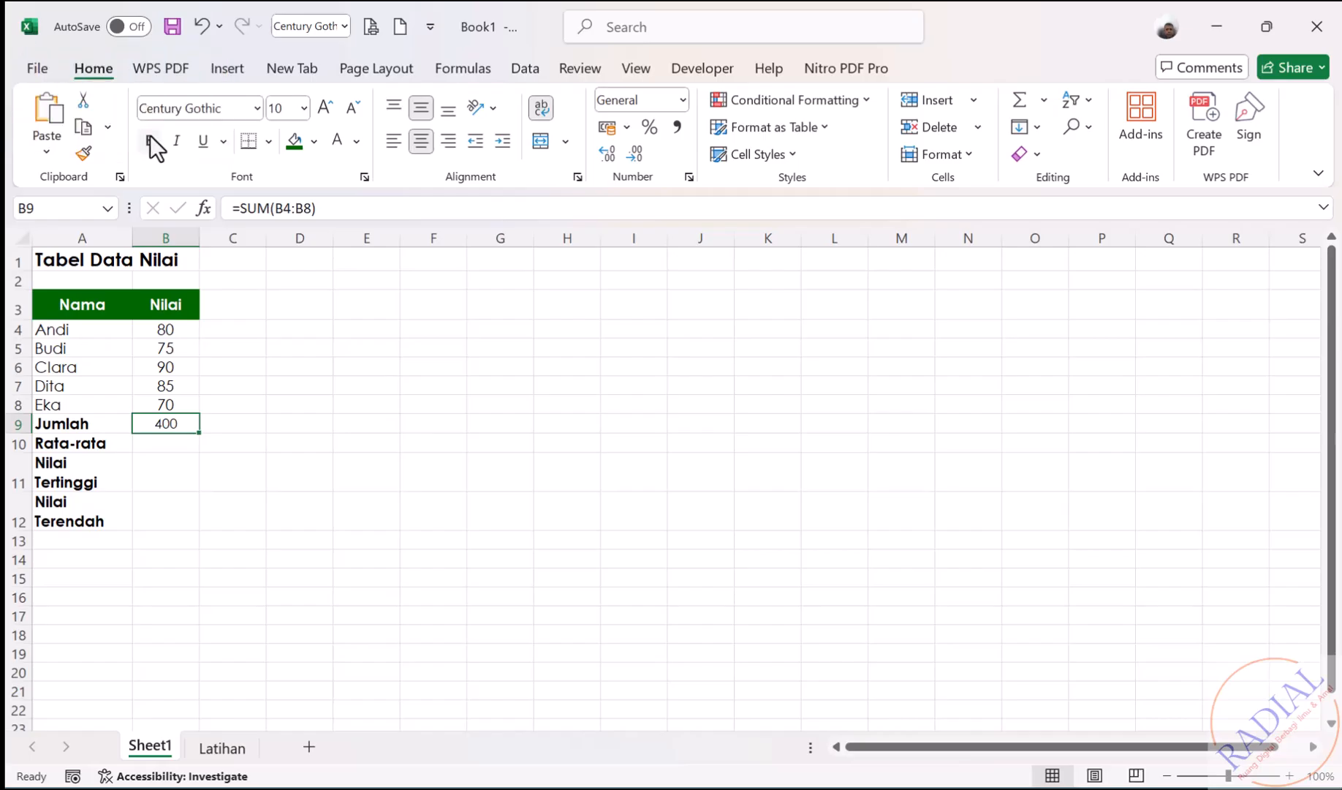
{"action": "left_click", "coordinate": [384, 487]}
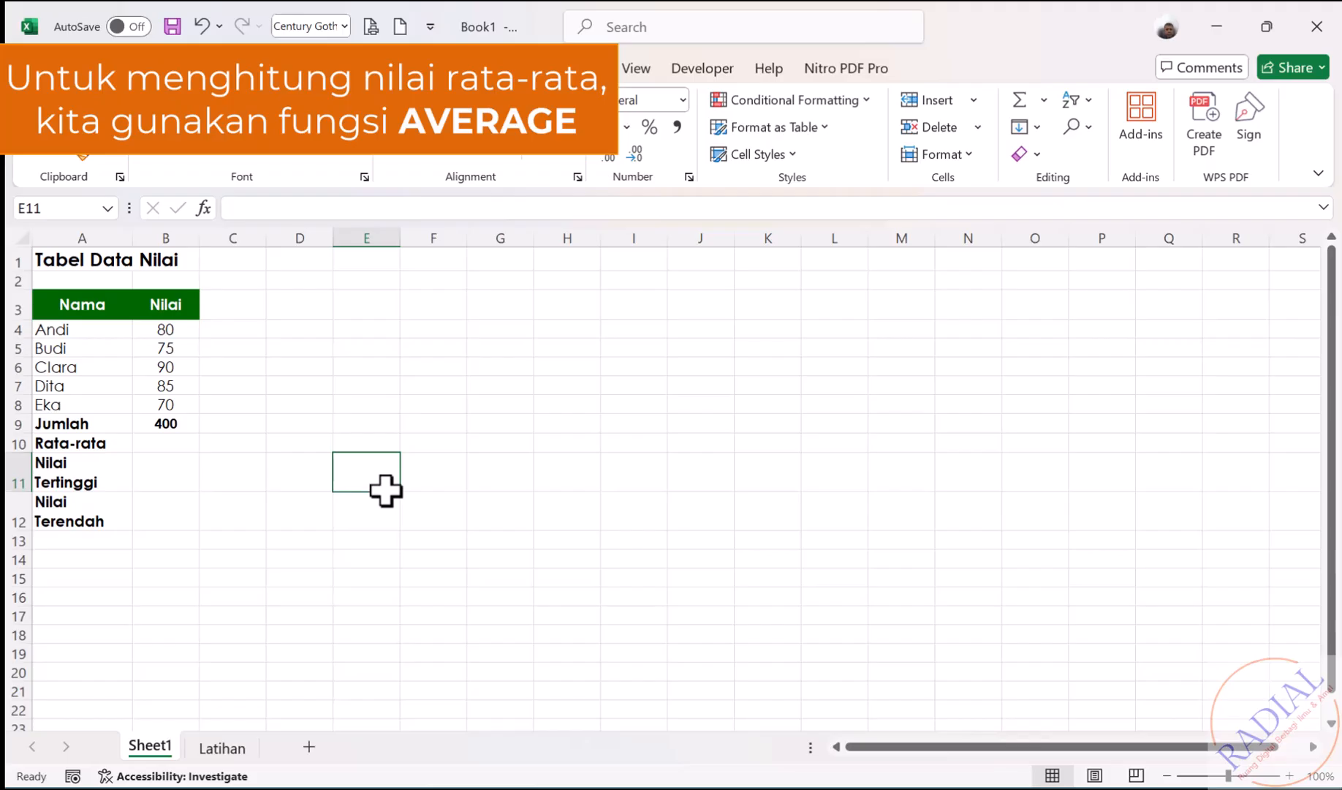
- Calculate the average score beside Rata-rata with =AVERAGE(B4:B8) in cell B10, and make the result bold
{"action": "left_click", "coordinate": [167, 442]}
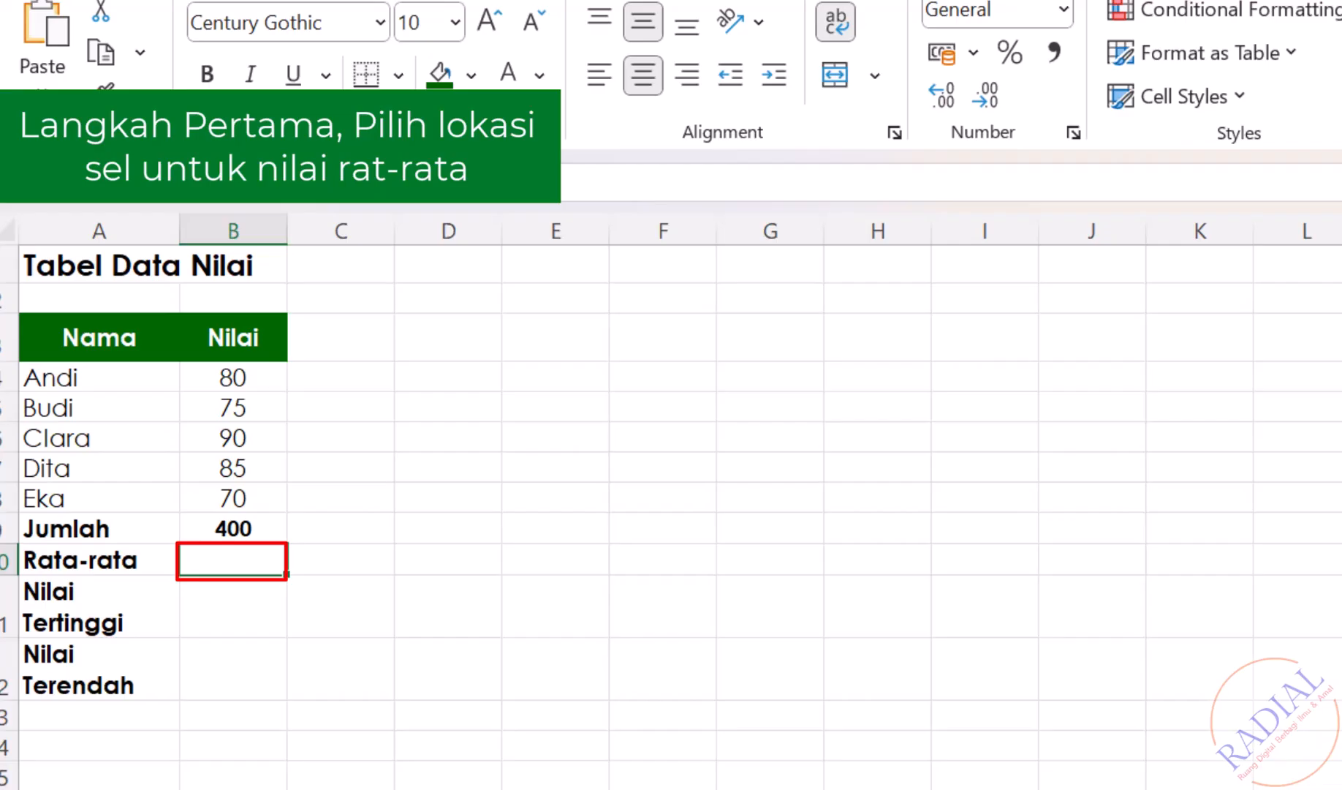
{"action": "type", "text": "=AVERAGE("}
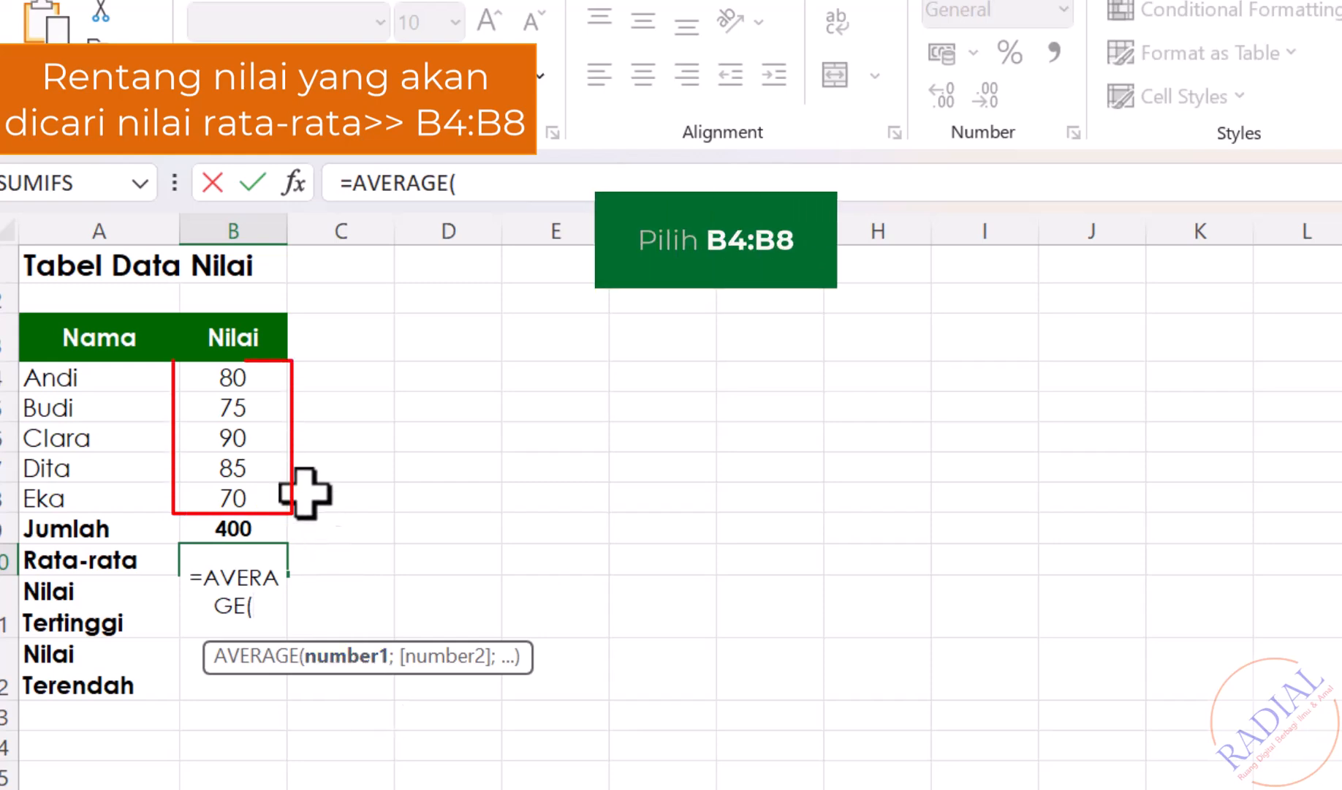
{"action": "left_click_drag", "start_coordinate": [255, 381], "coordinate": [248, 490]}
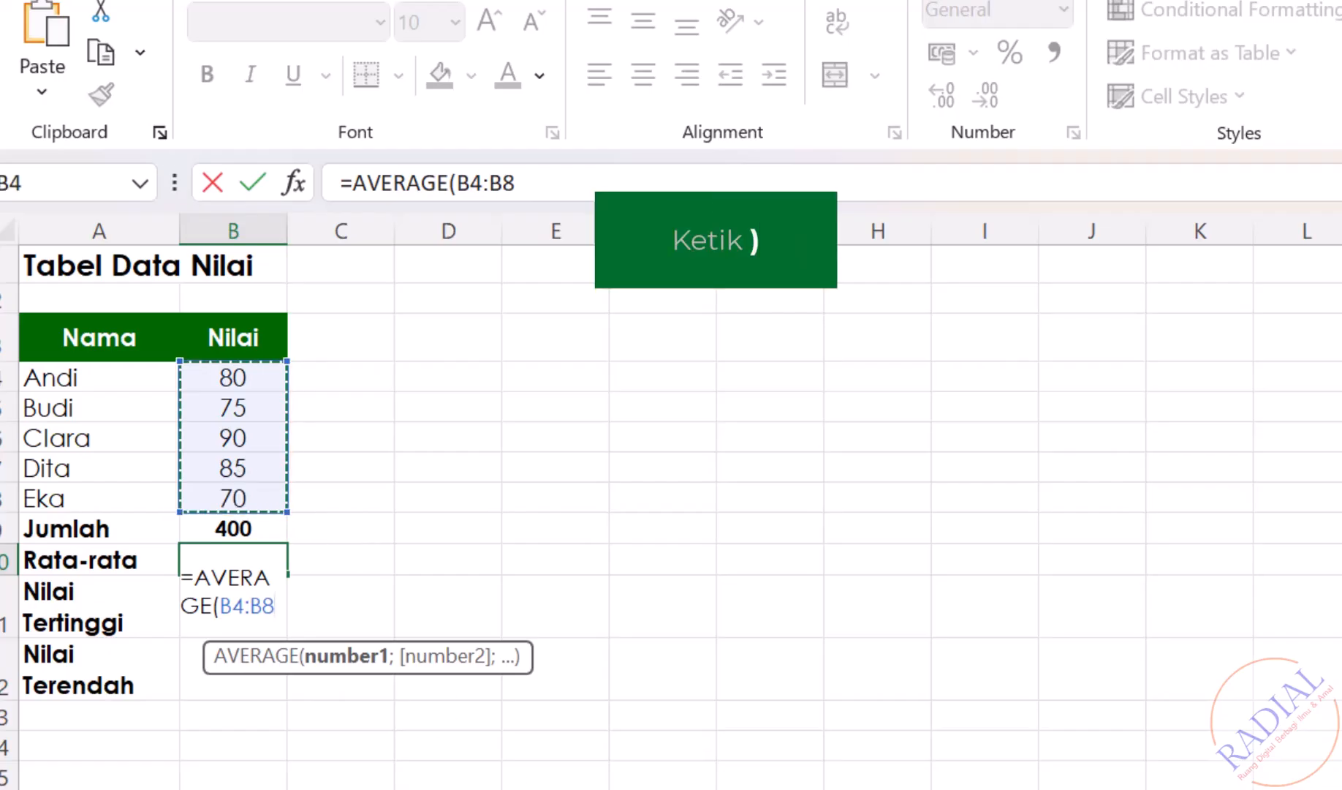
{"action": "type", "text": ")"}
{"action": "key", "text": "Return"}
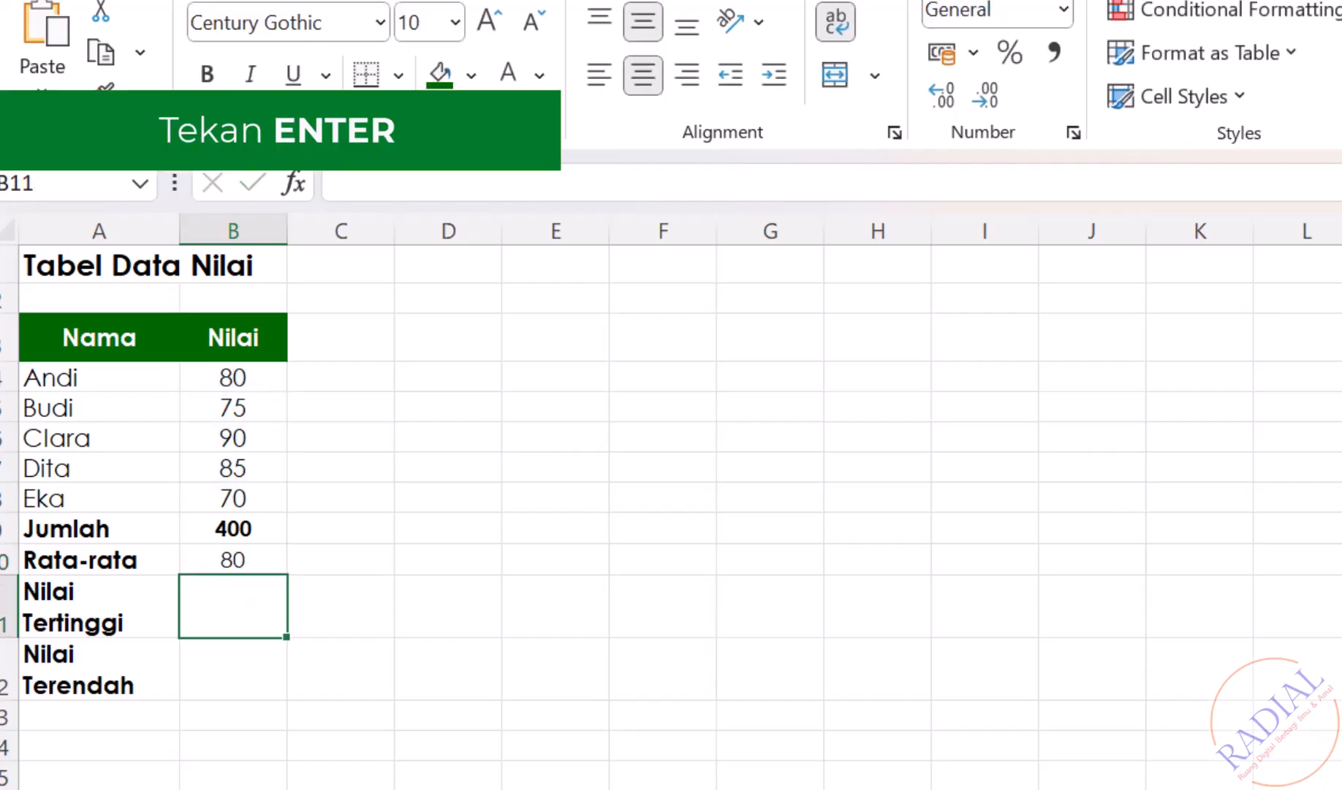
{"action": "left_click", "coordinate": [242, 555]}
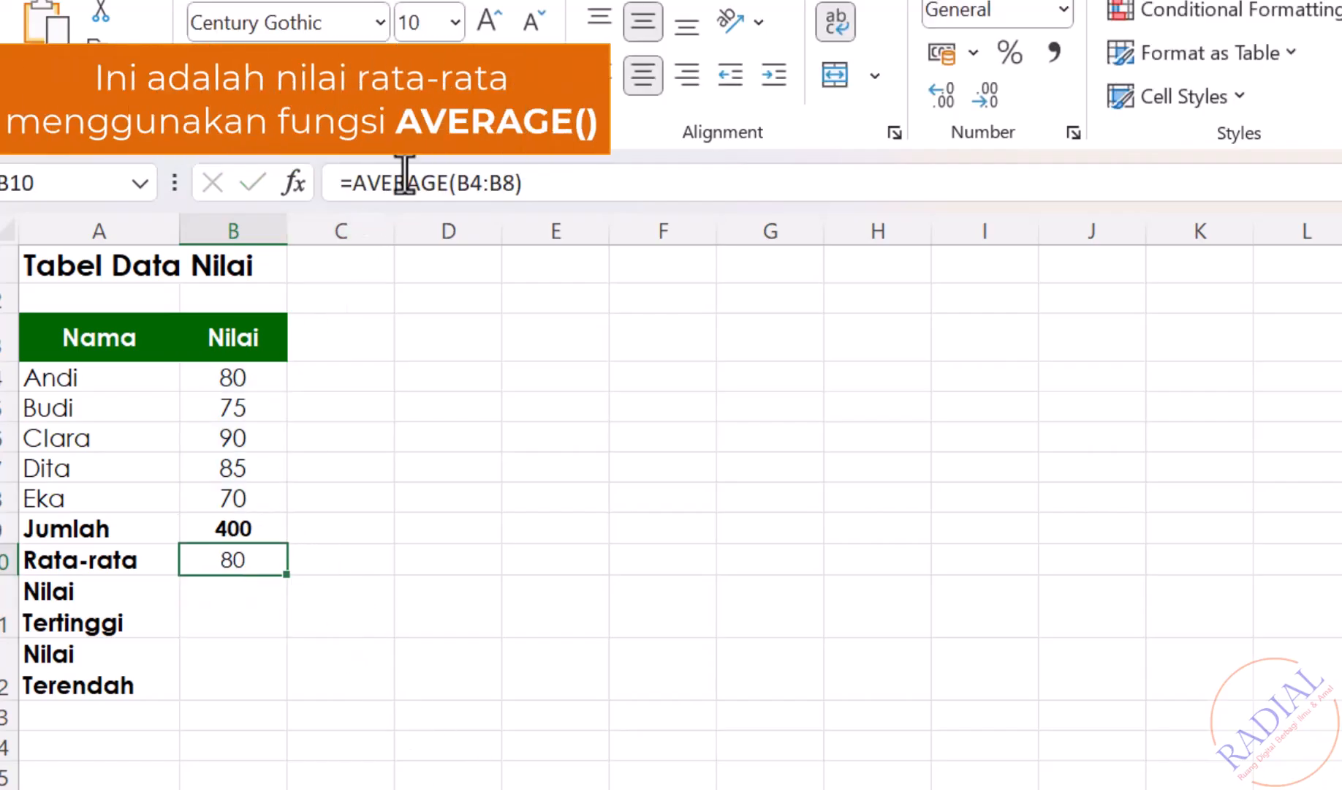
{"action": "left_click", "coordinate": [520, 784]}
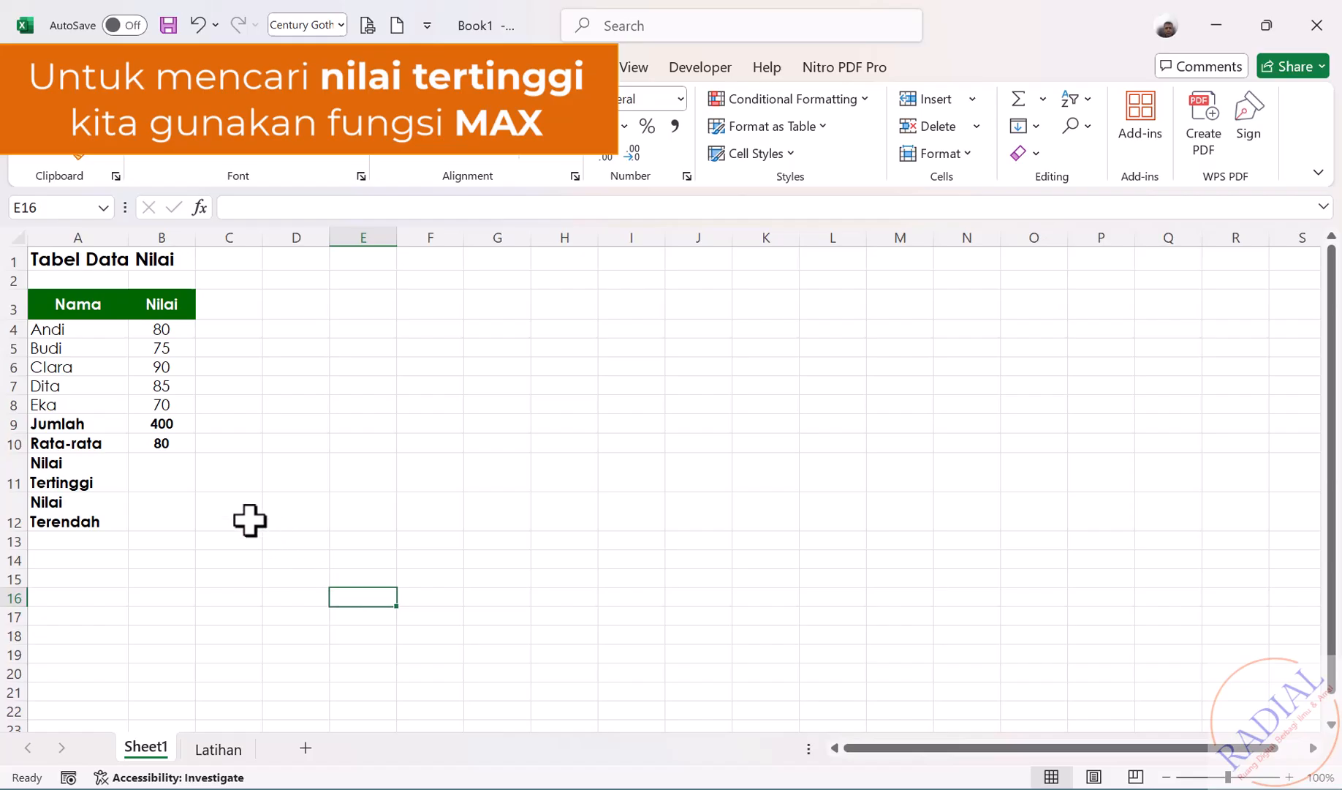
- Find the highest score beside Nilai Tertinggi with =MAX(B4:B8) in cell B11, and make the result bold
{"action": "left_click", "coordinate": [157, 461]}
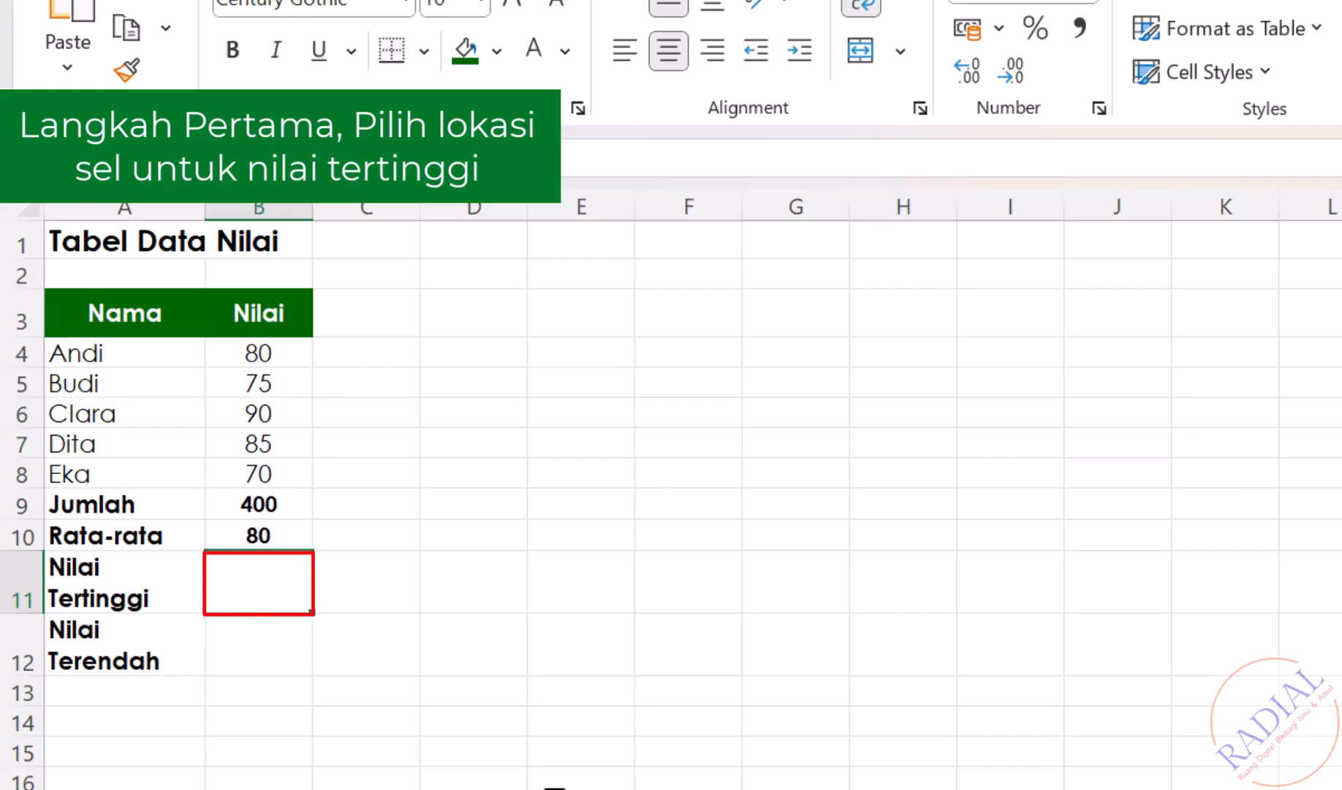
{"action": "type", "text": "=MA"}
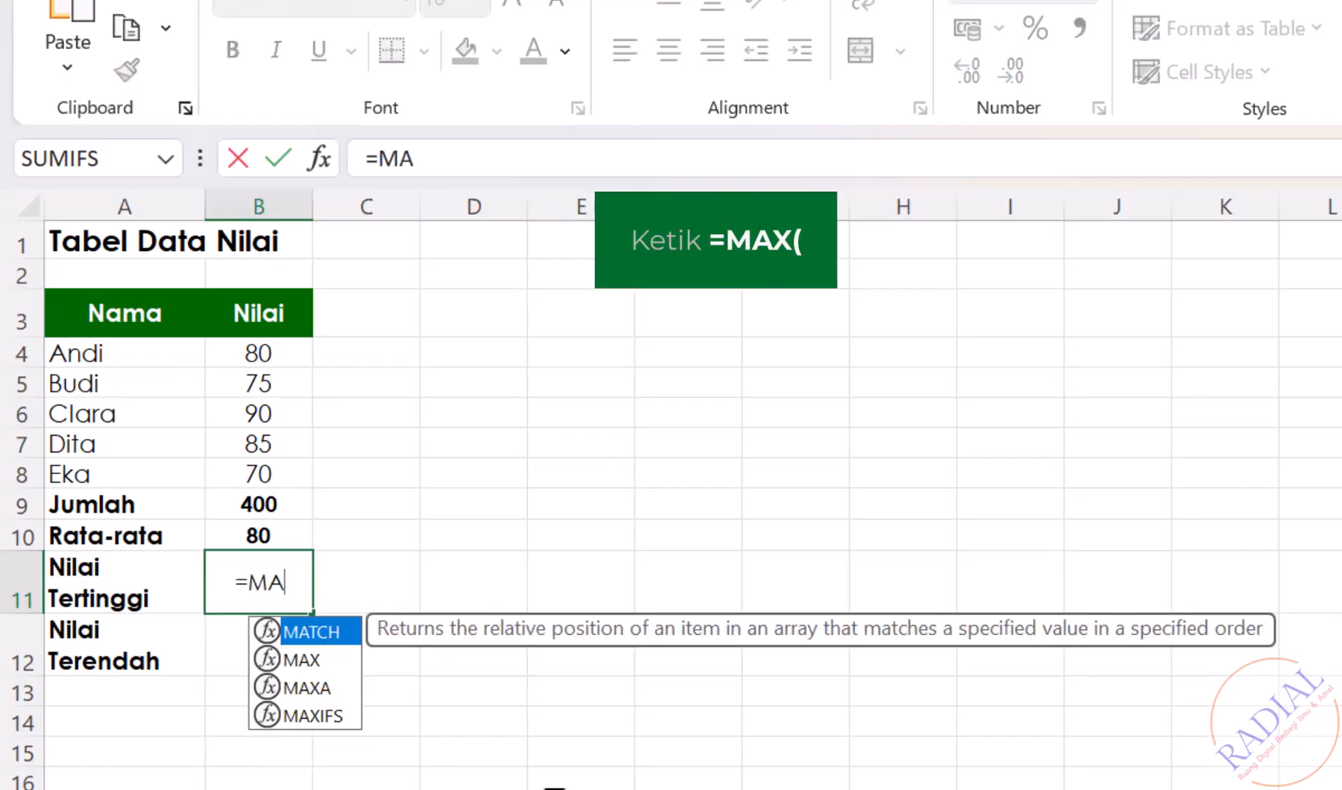
{"action": "type", "text": "X("}
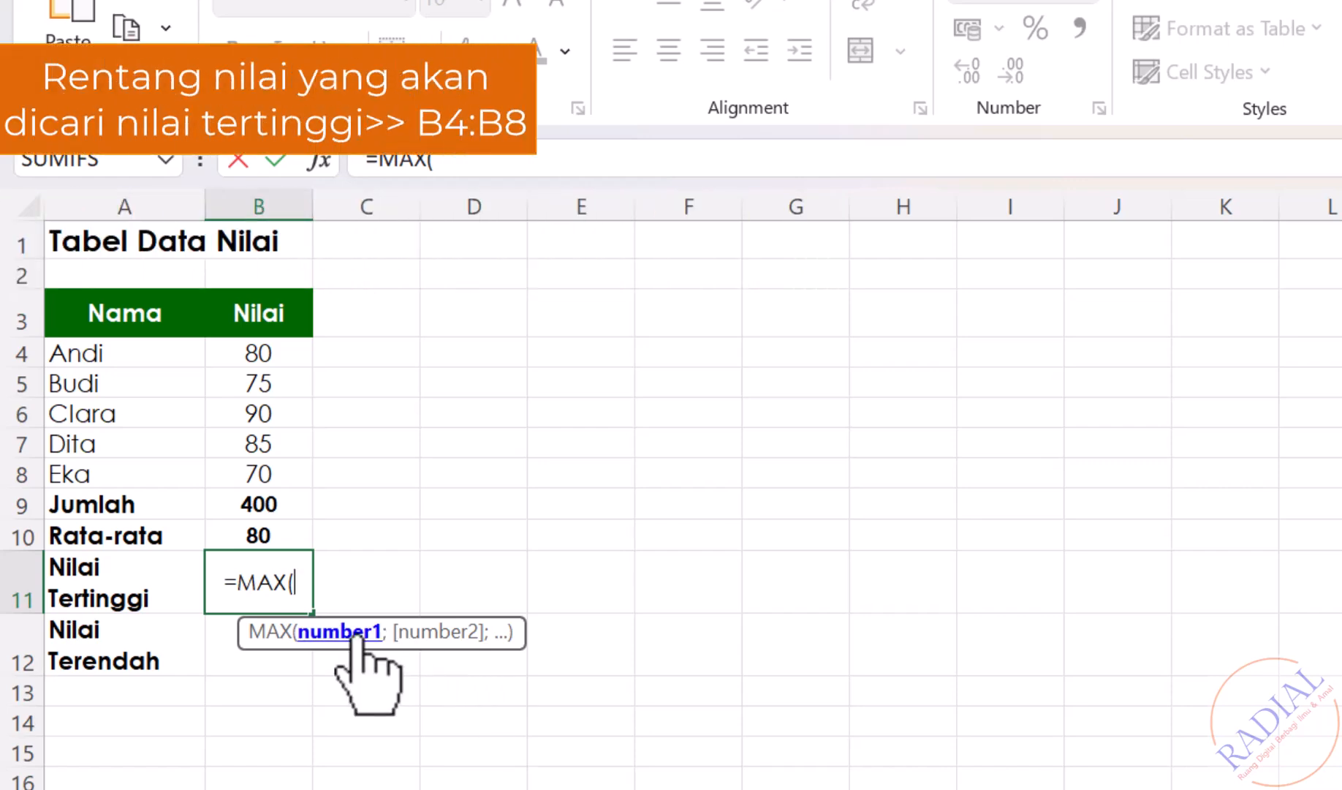
{"action": "left_click", "coordinate": [274, 350]}
{"action": "left_click_drag", "start_coordinate": [274, 349], "coordinate": [271, 467]}
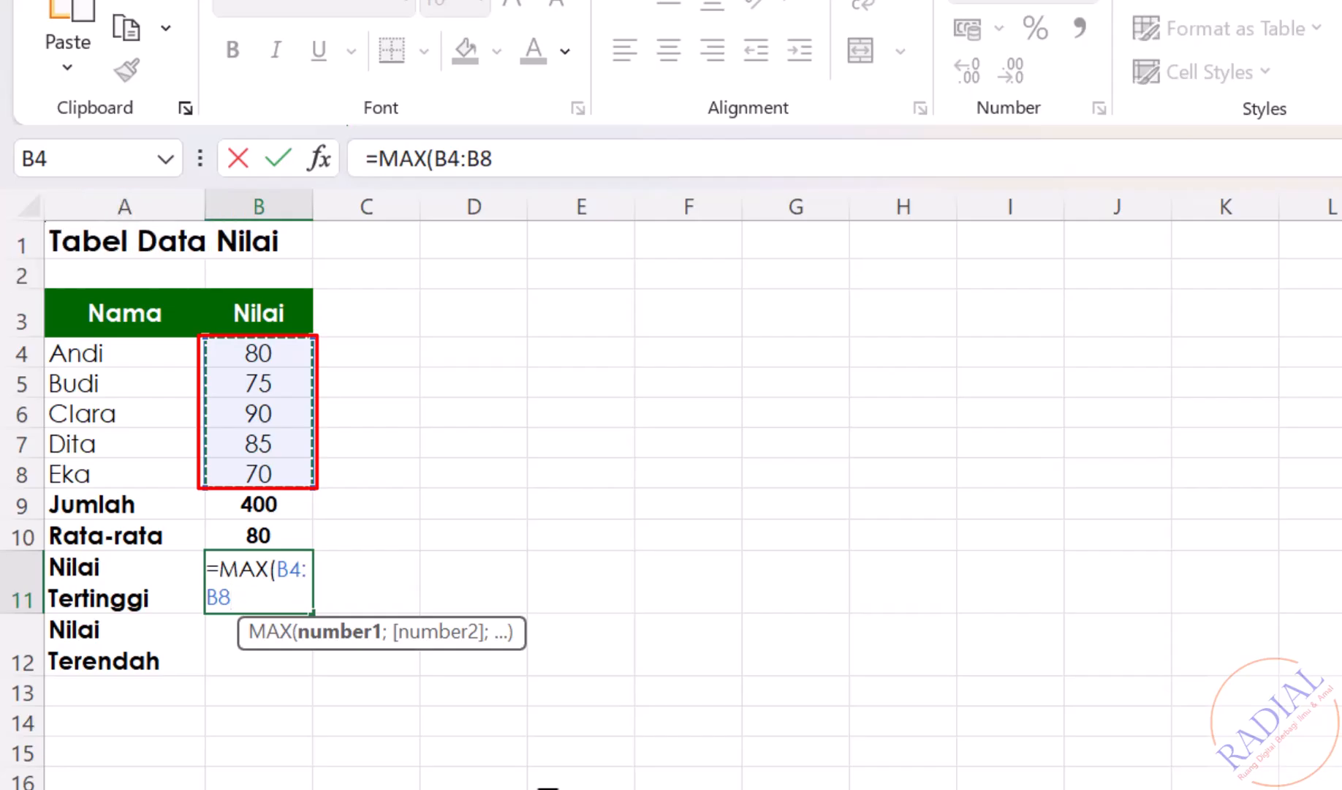
{"action": "type", "text": ")"}
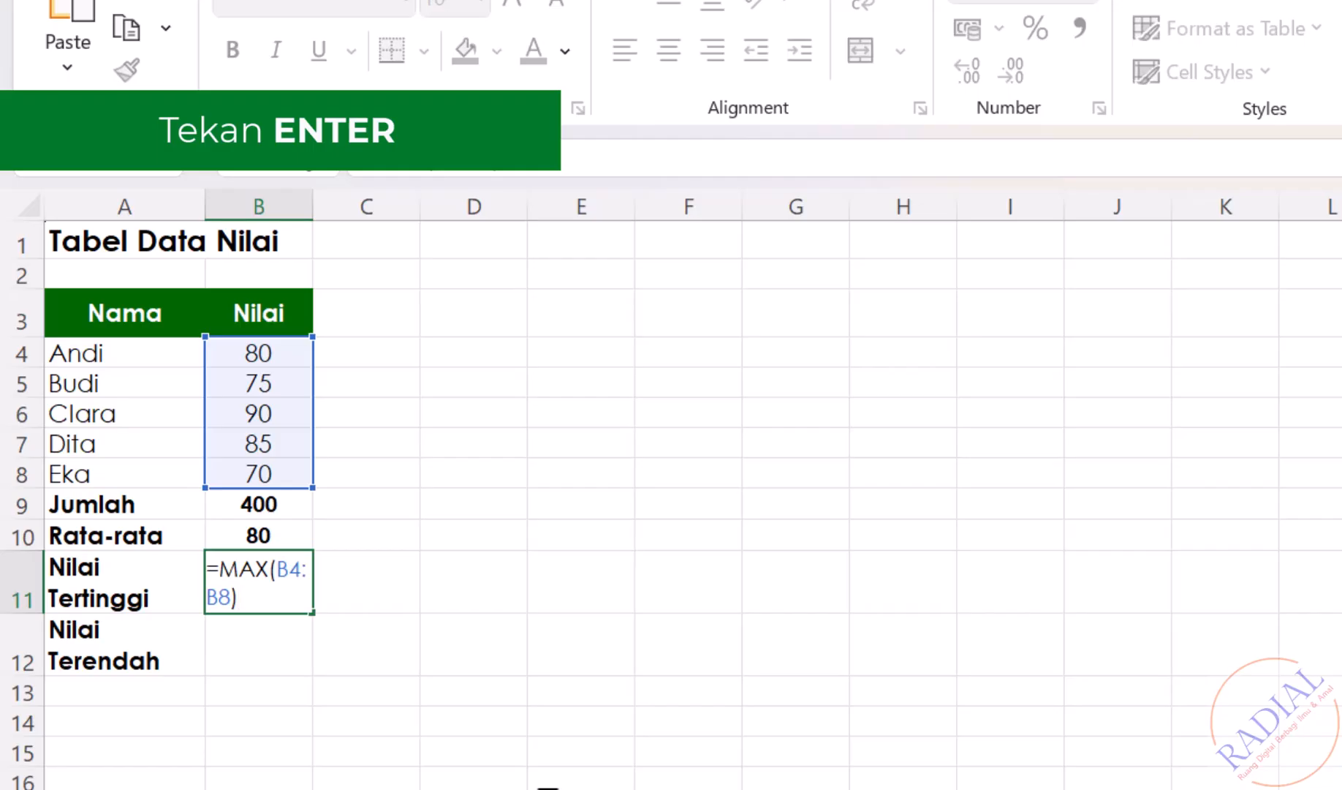
{"action": "key", "text": "Return"}
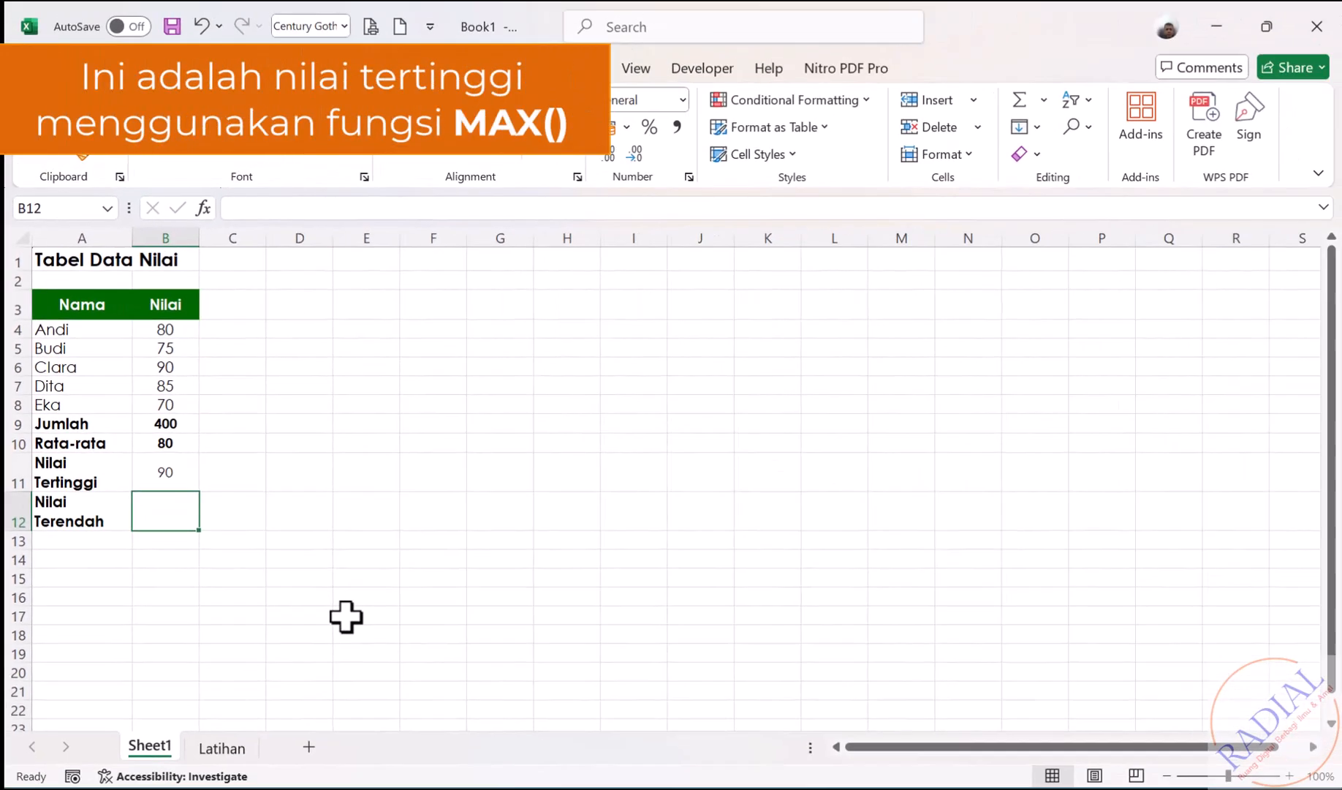
{"action": "left_click", "coordinate": [177, 472]}
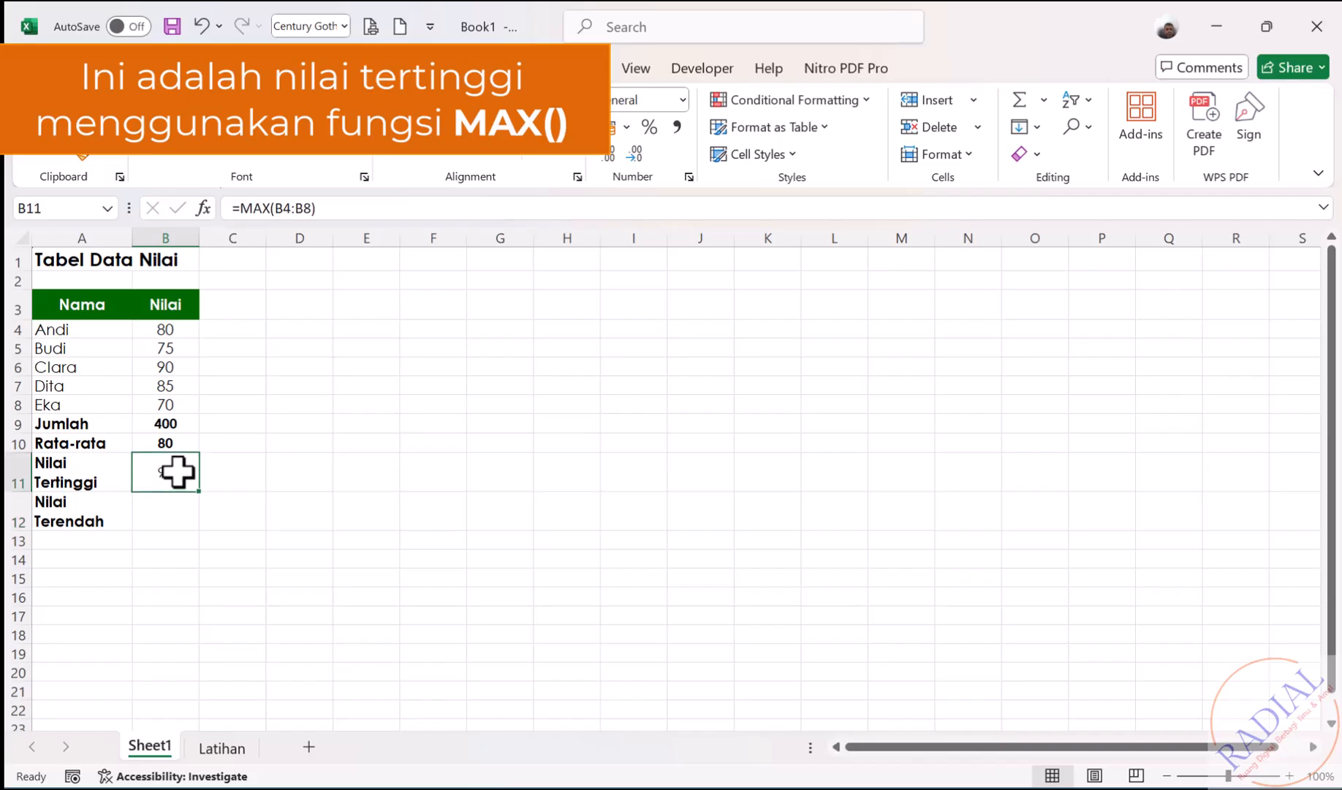
{"action": "left_click", "coordinate": [159, 161]}
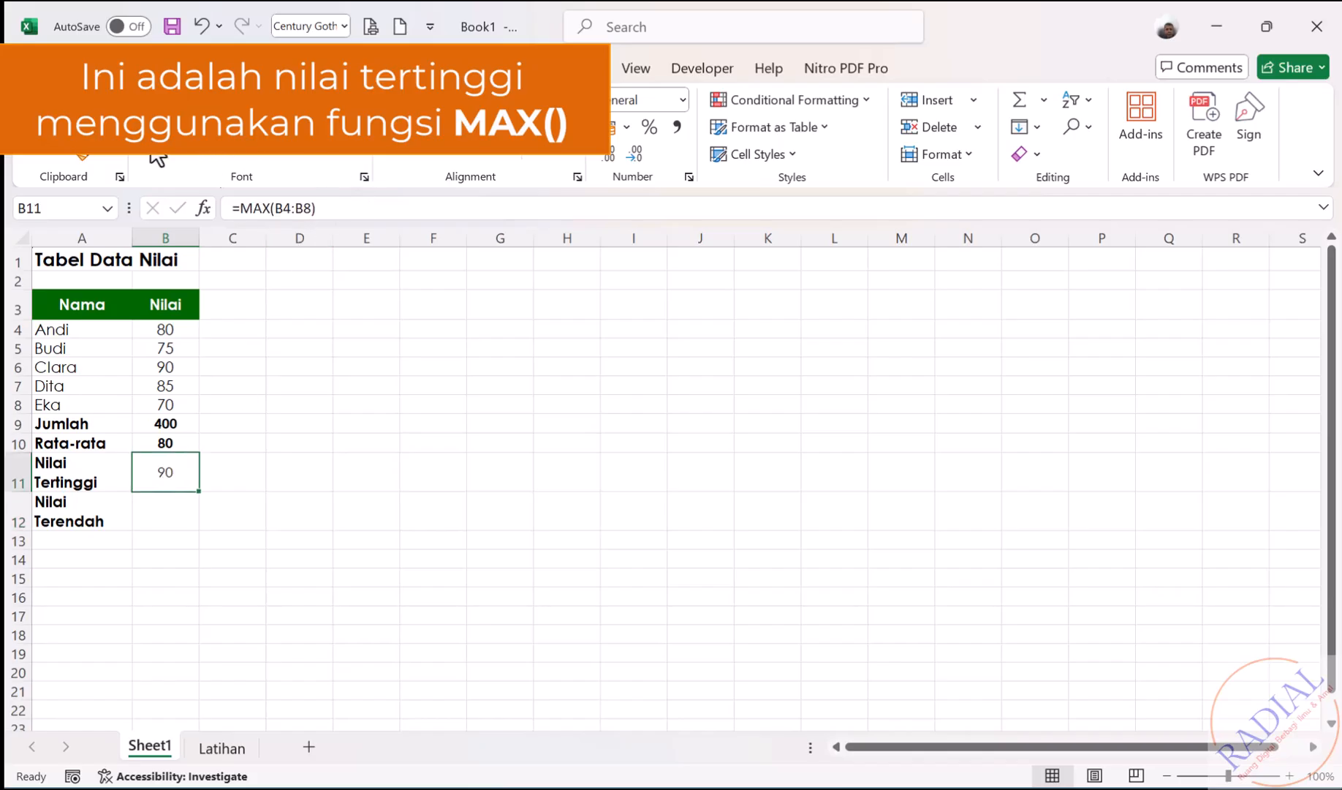
{"action": "left_click", "coordinate": [395, 574]}
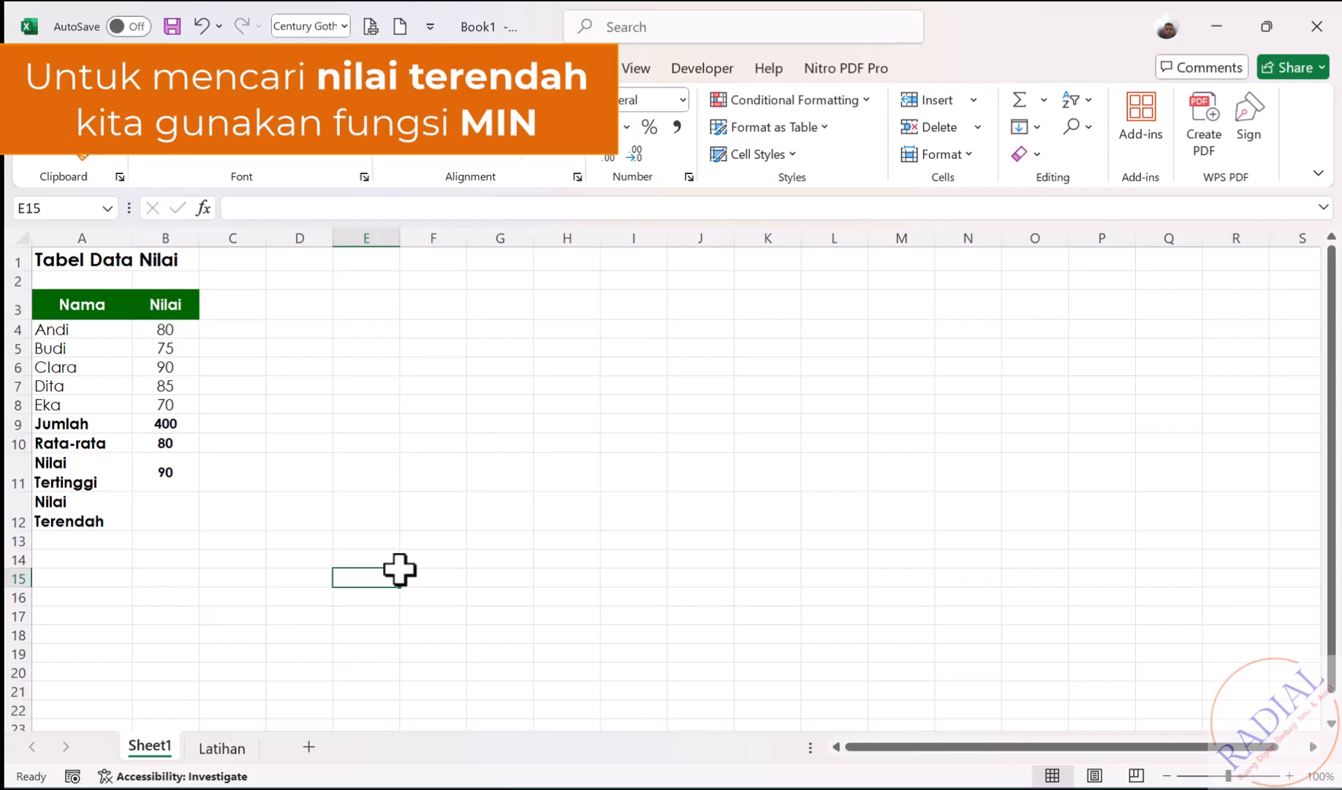
- Find the lowest score beside Nilai Terendah with =MIN(B4:B8) in cell B12, and make the result bold
{"action": "left_click", "coordinate": [163, 506]}
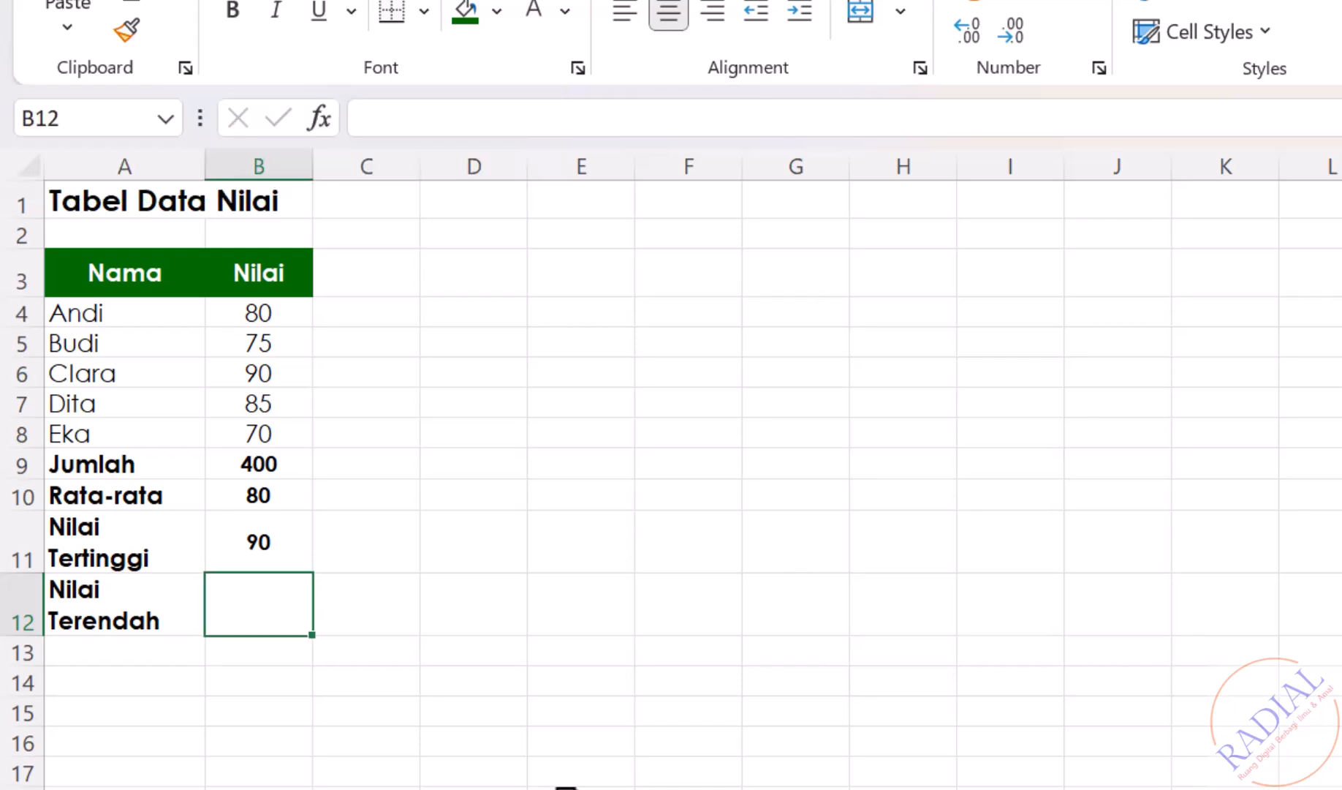
{"action": "type", "text": "="}
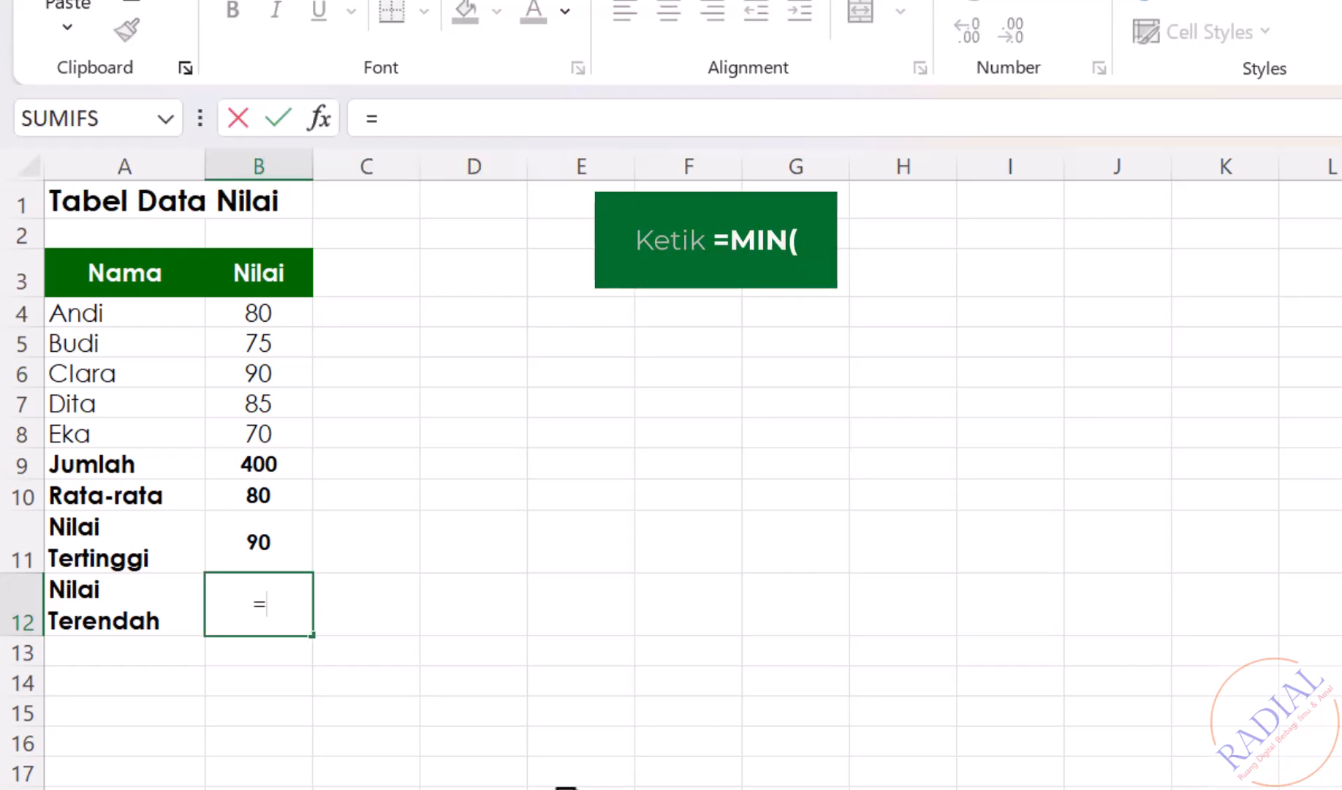
{"action": "type", "text": "MIN("}
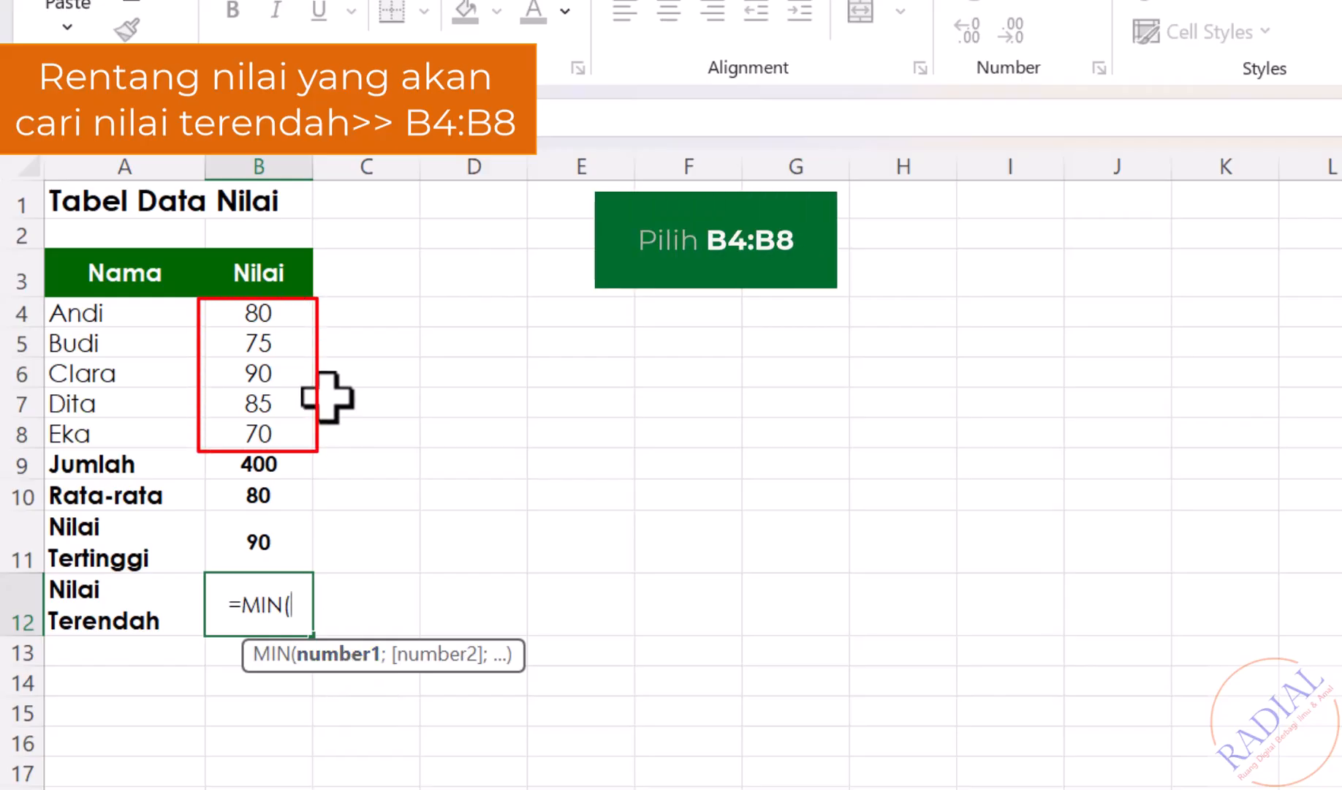
{"action": "left_click_drag", "start_coordinate": [285, 314], "coordinate": [276, 427]}
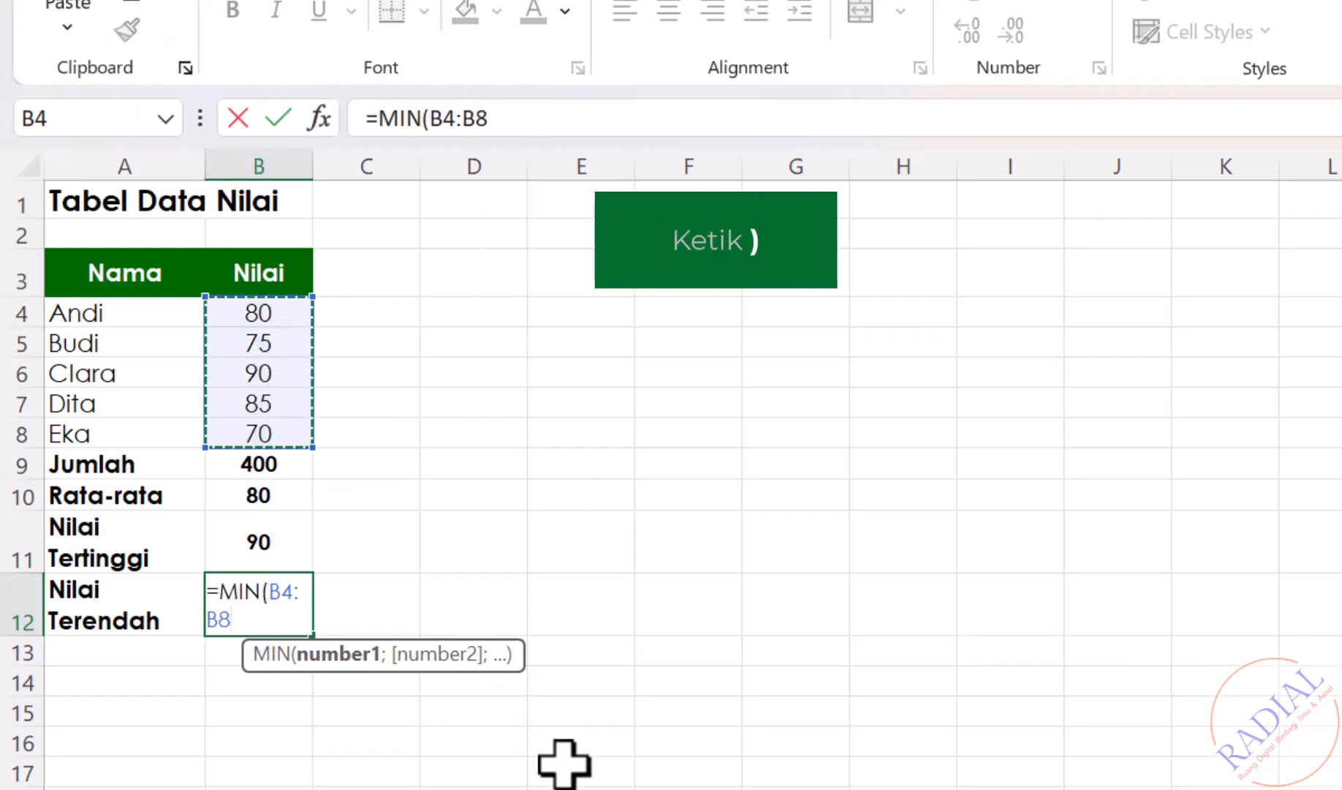
{"action": "type", "text": ")"}
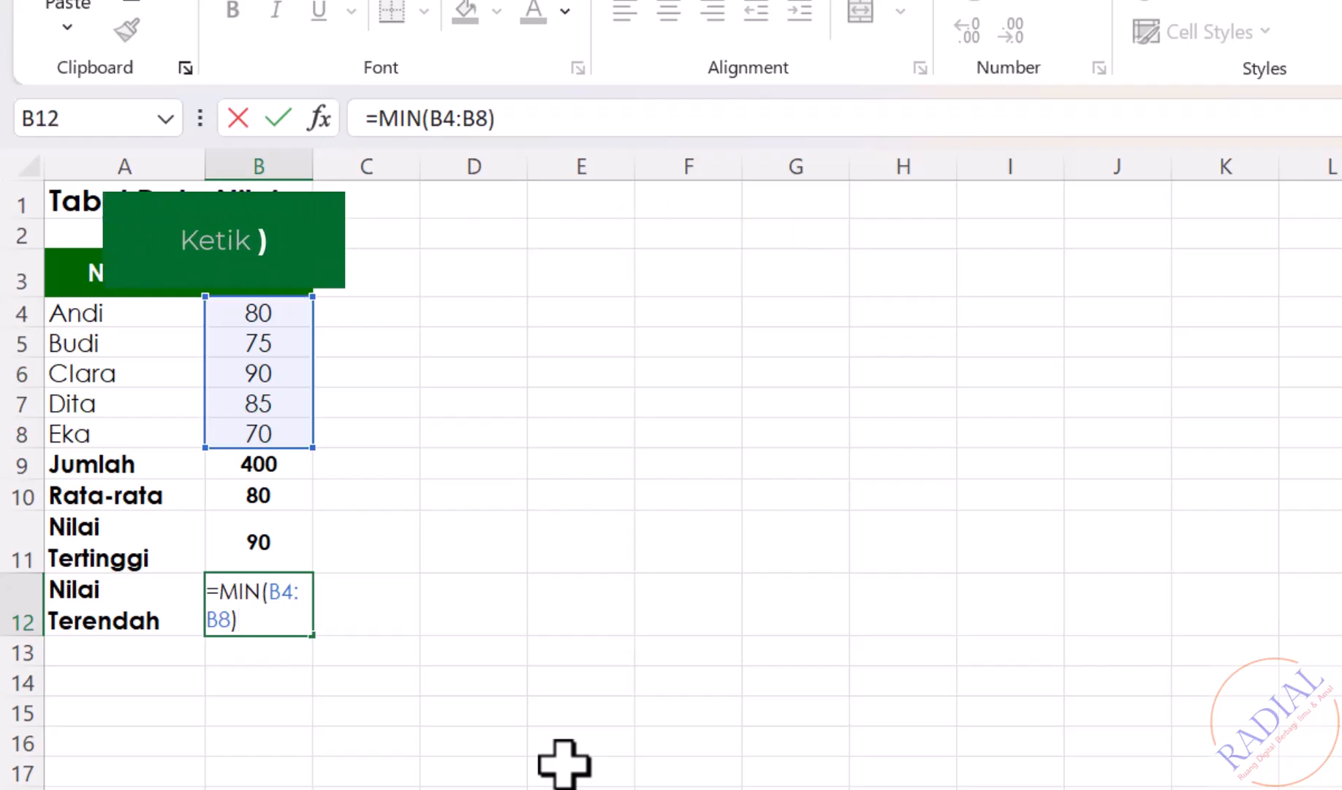
{"action": "key", "text": "Return"}
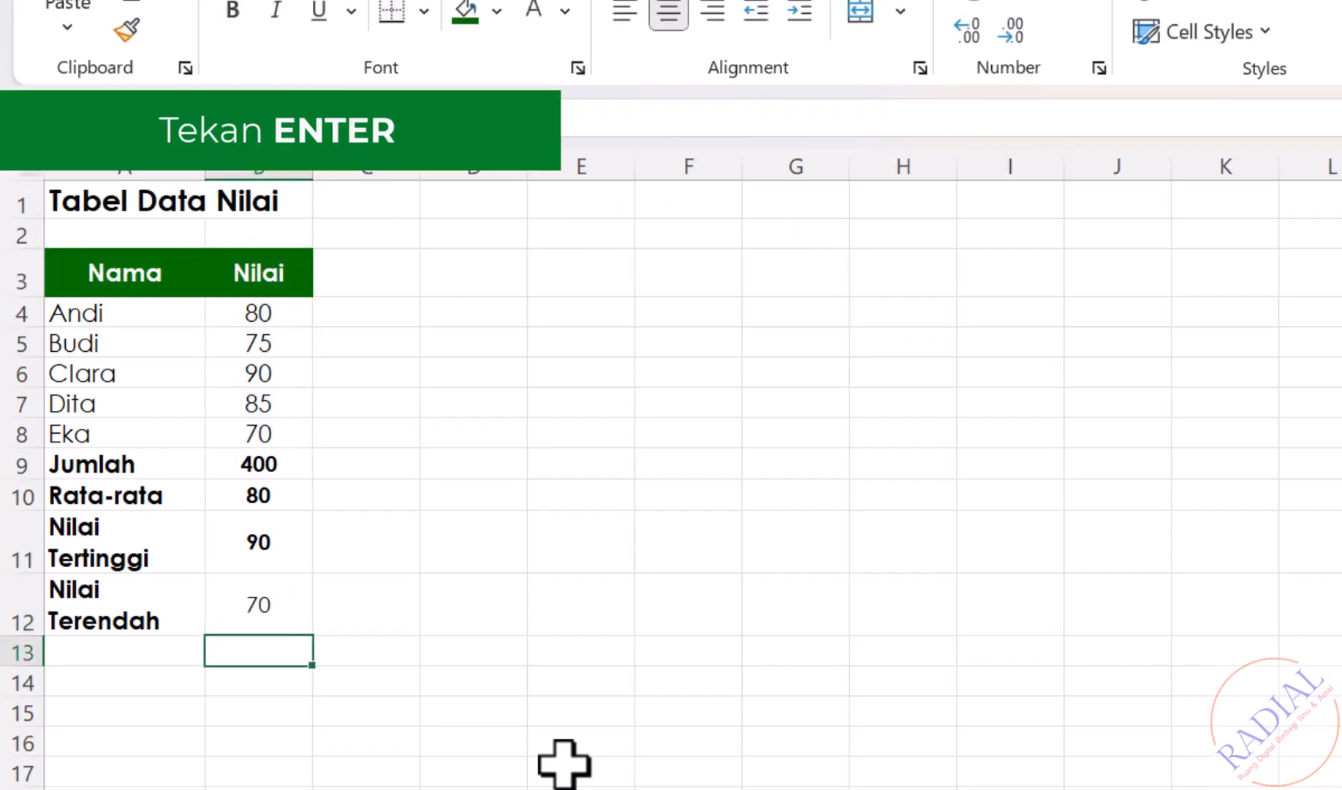
{"action": "left_click", "coordinate": [291, 593]}
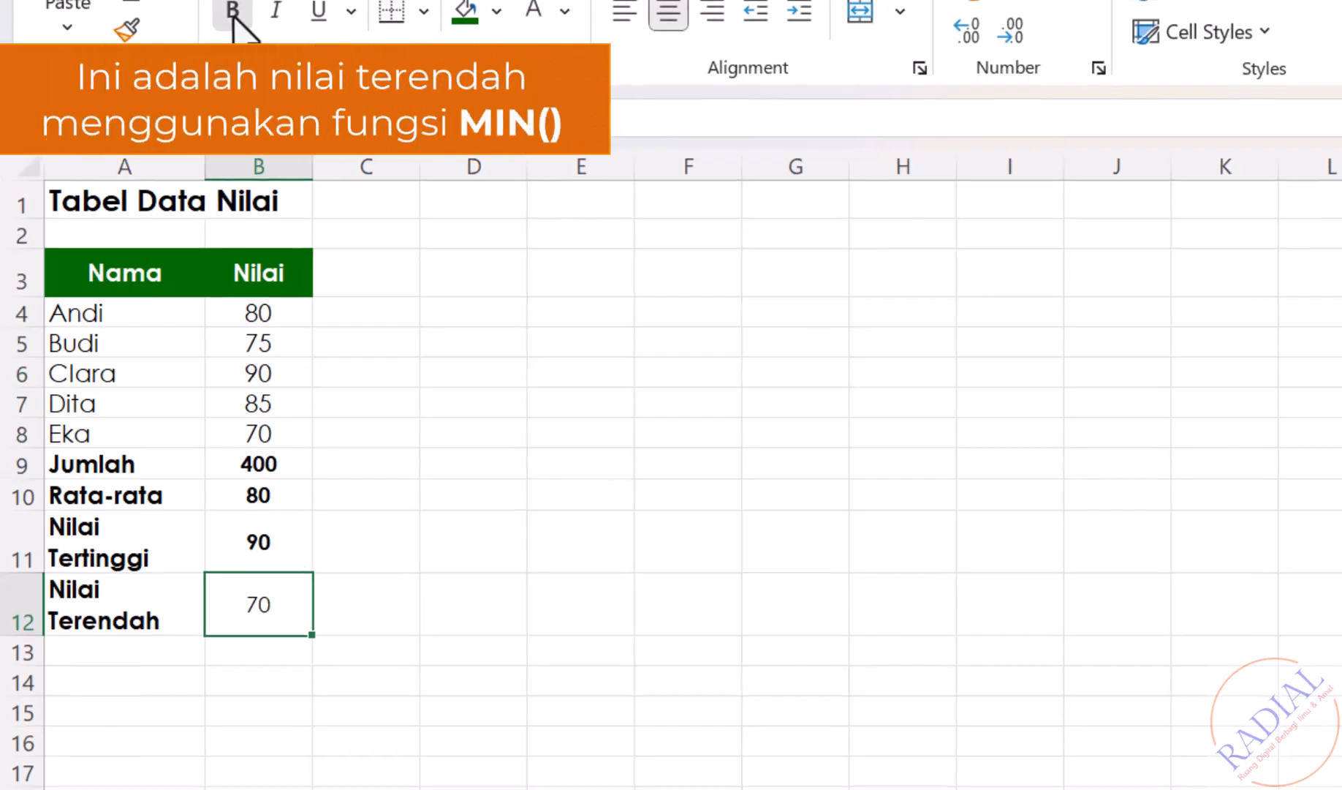
{"action": "left_click", "coordinate": [233, 9]}
{"action": "left_click", "coordinate": [607, 743]}
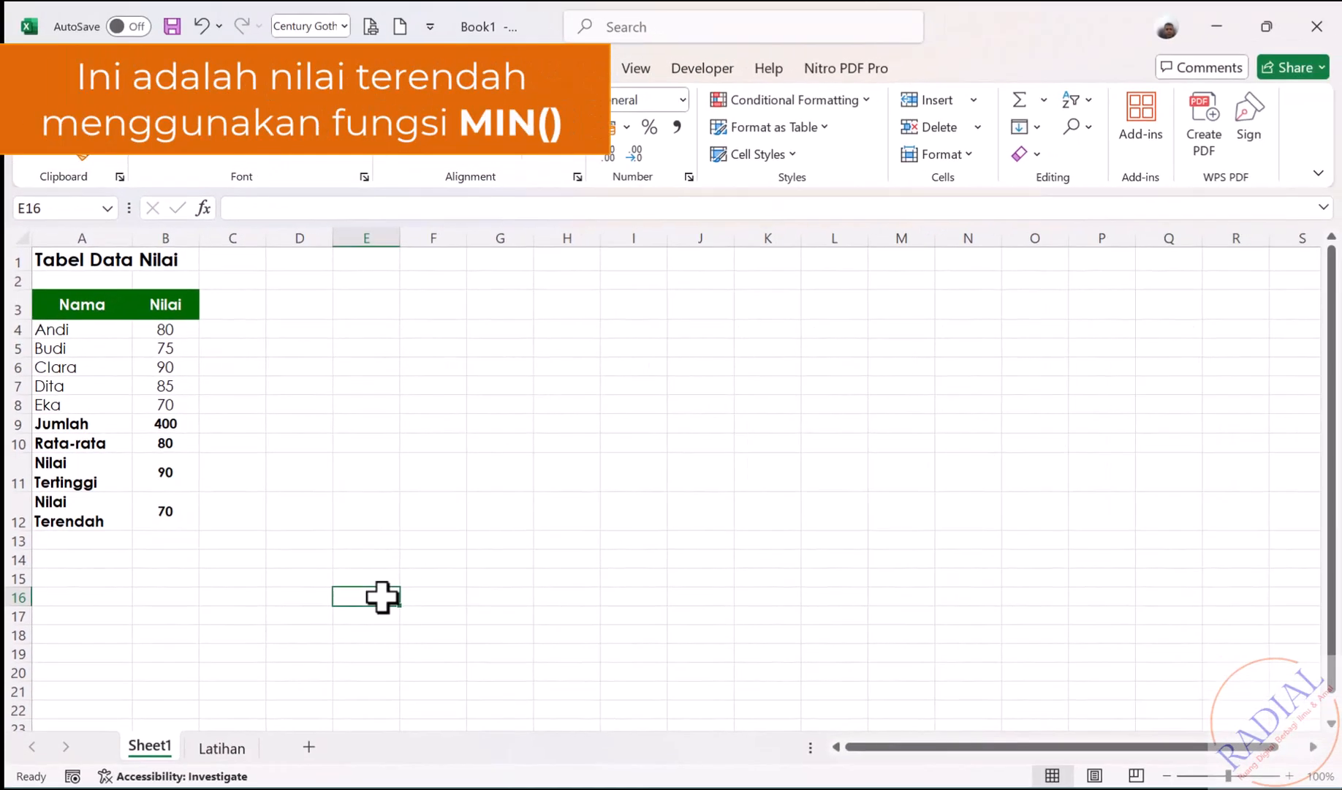